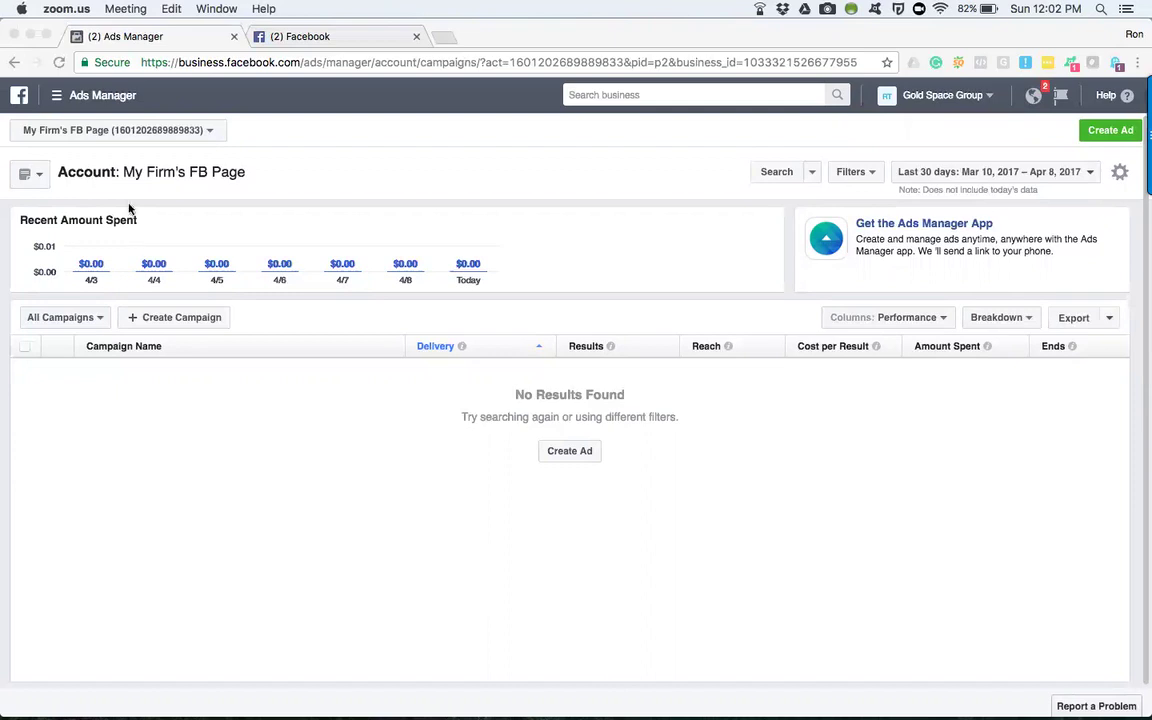
# Navigate through the Ads Manager menu to Assets > Pixels to reach the Create a Facebook Pixel page.
pyautogui.click(56, 98)
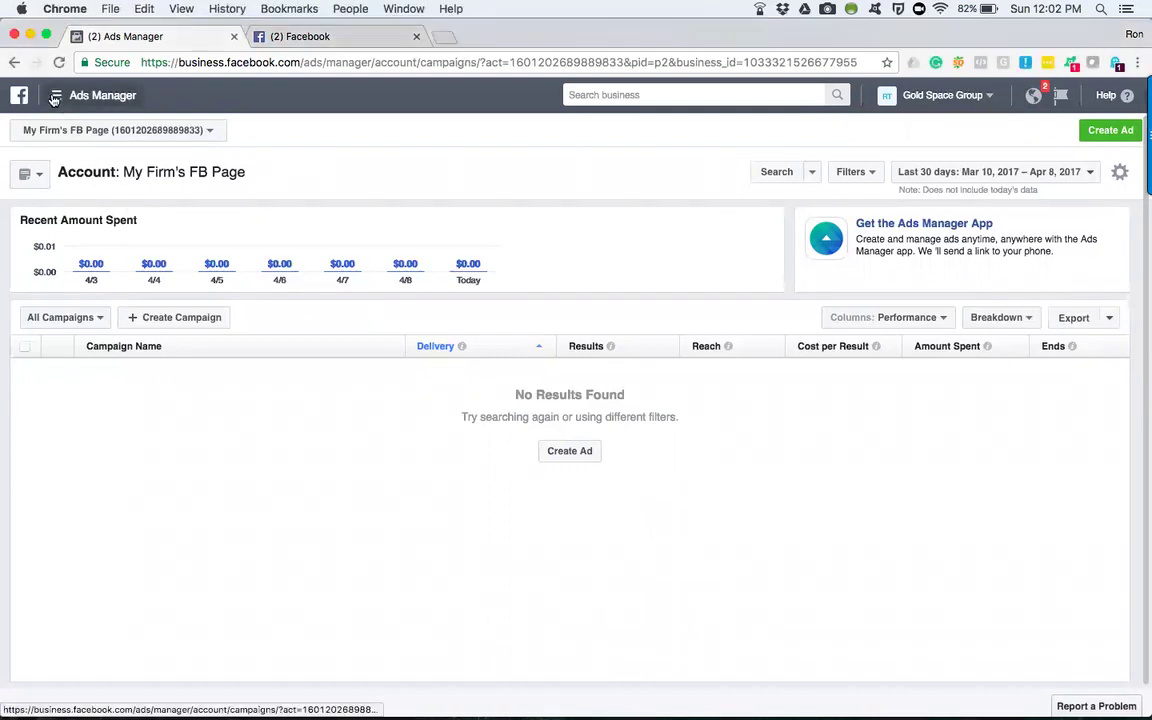
pyautogui.click(56, 97)
pyautogui.moveTo(135, 404)
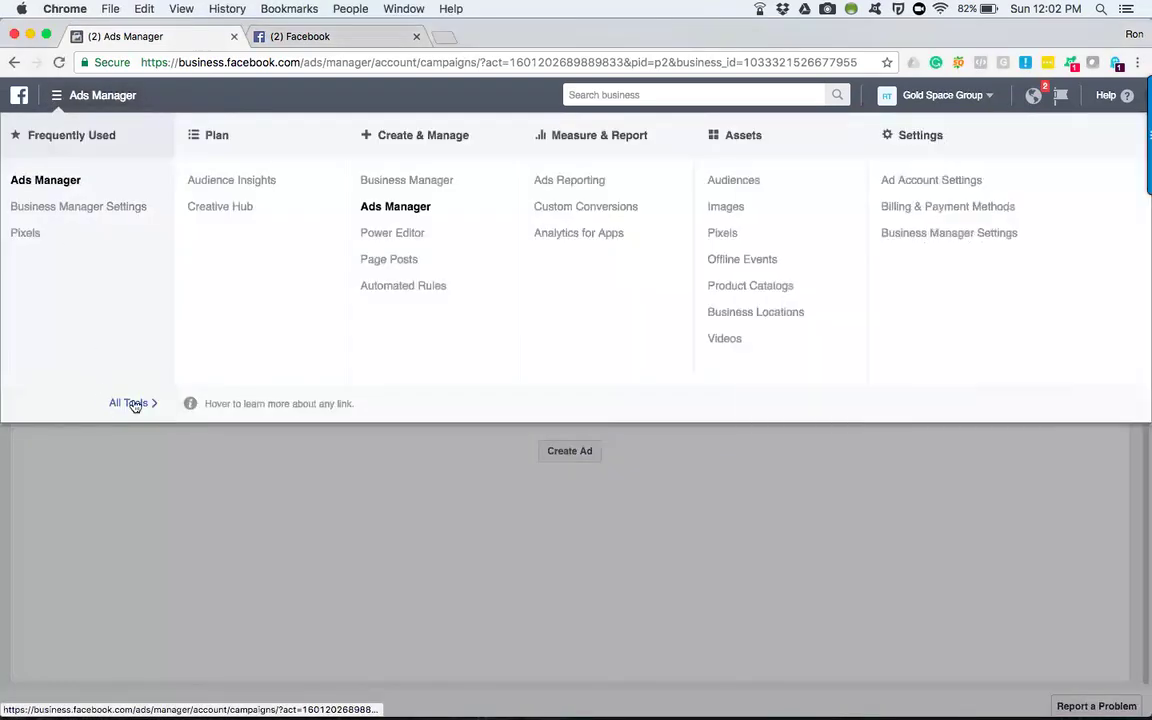
pyautogui.click(724, 236)
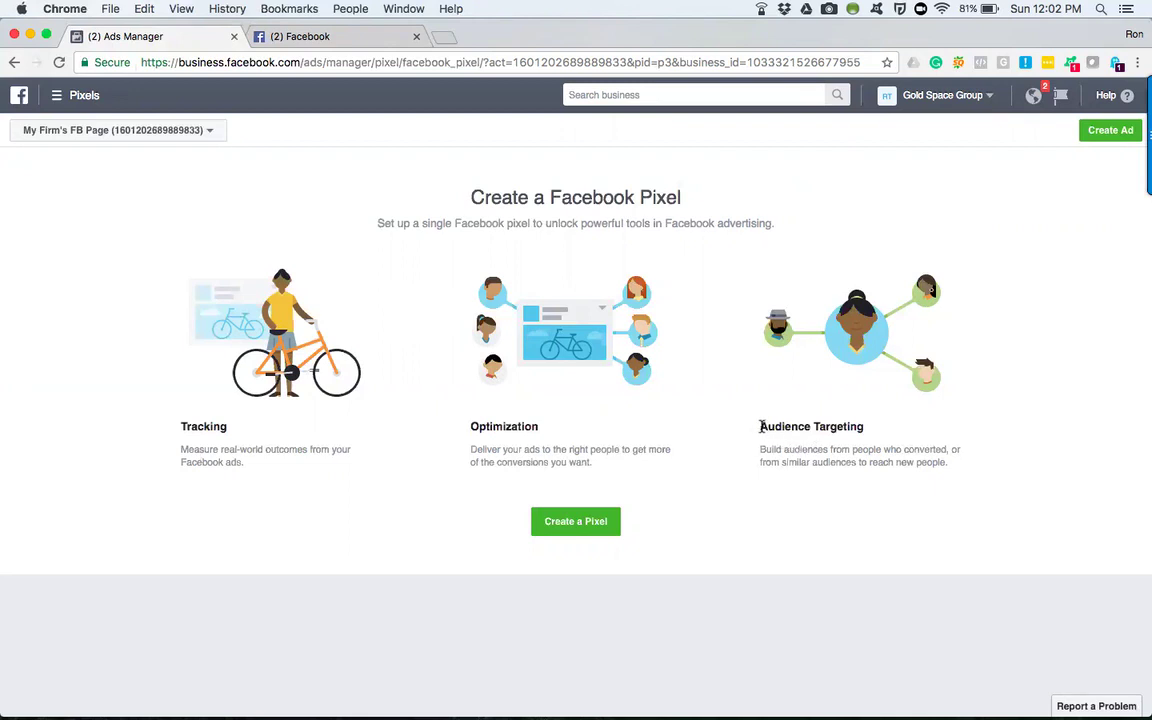
pyautogui.moveTo(760, 430); pyautogui.dragTo(811, 427)
pyautogui.click(391, 455)
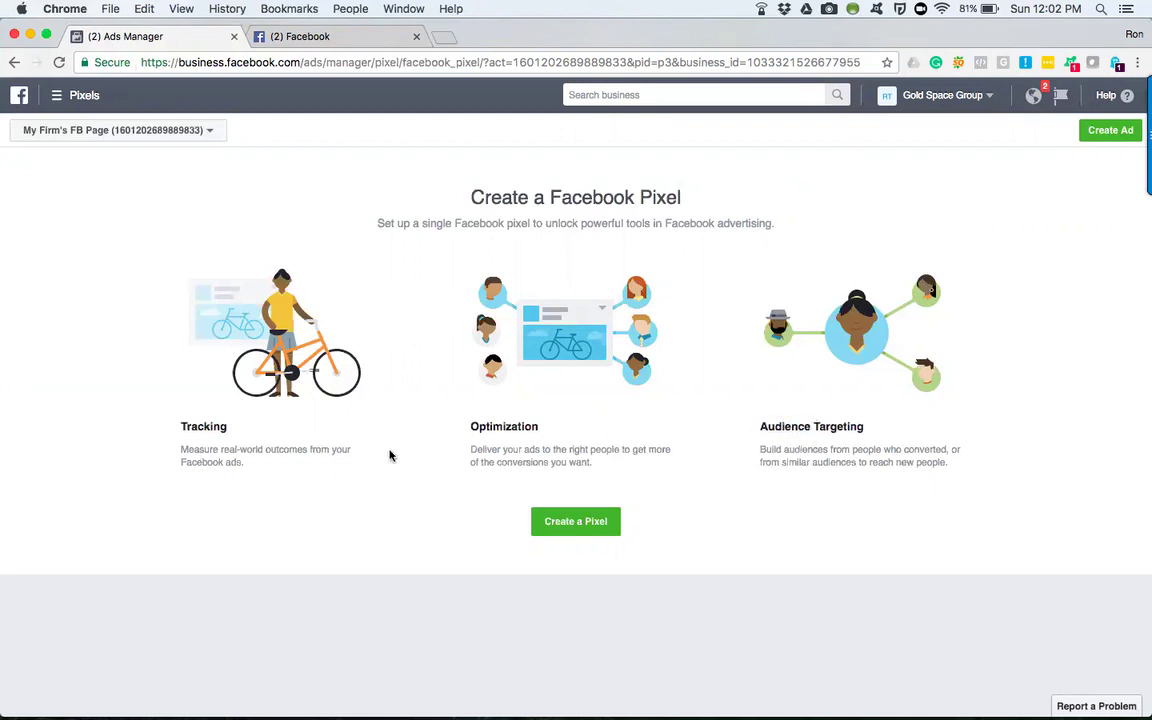
pyautogui.click(575, 524)
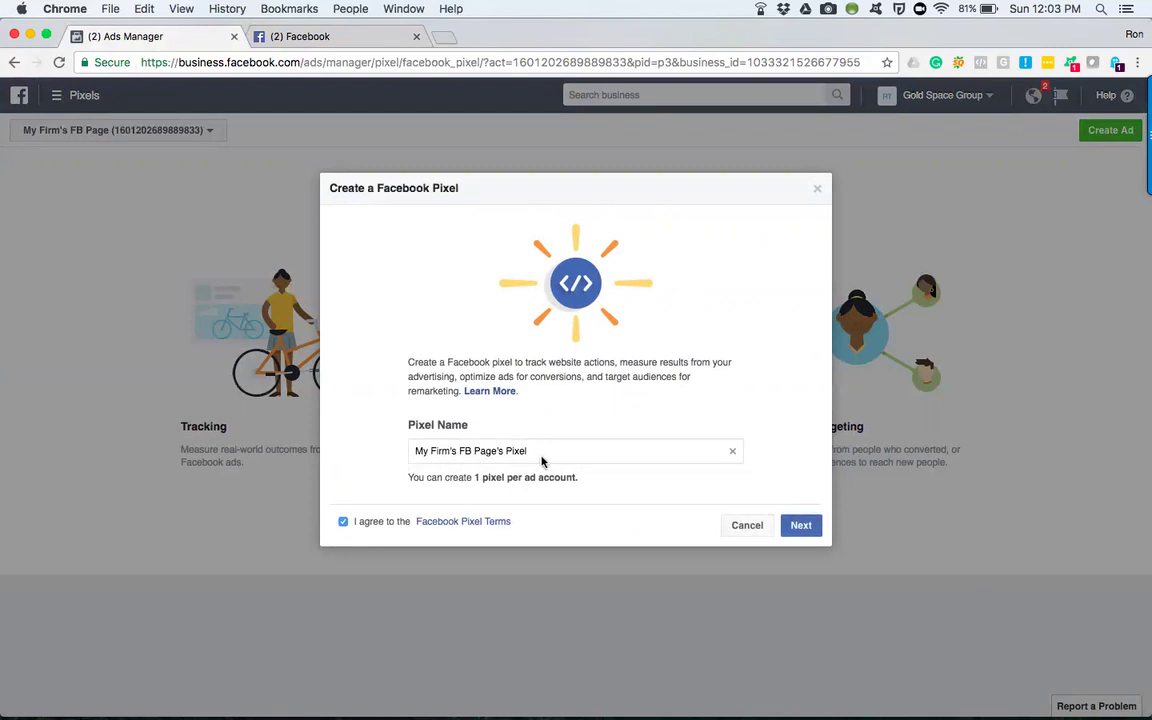
pyautogui.click(803, 529)
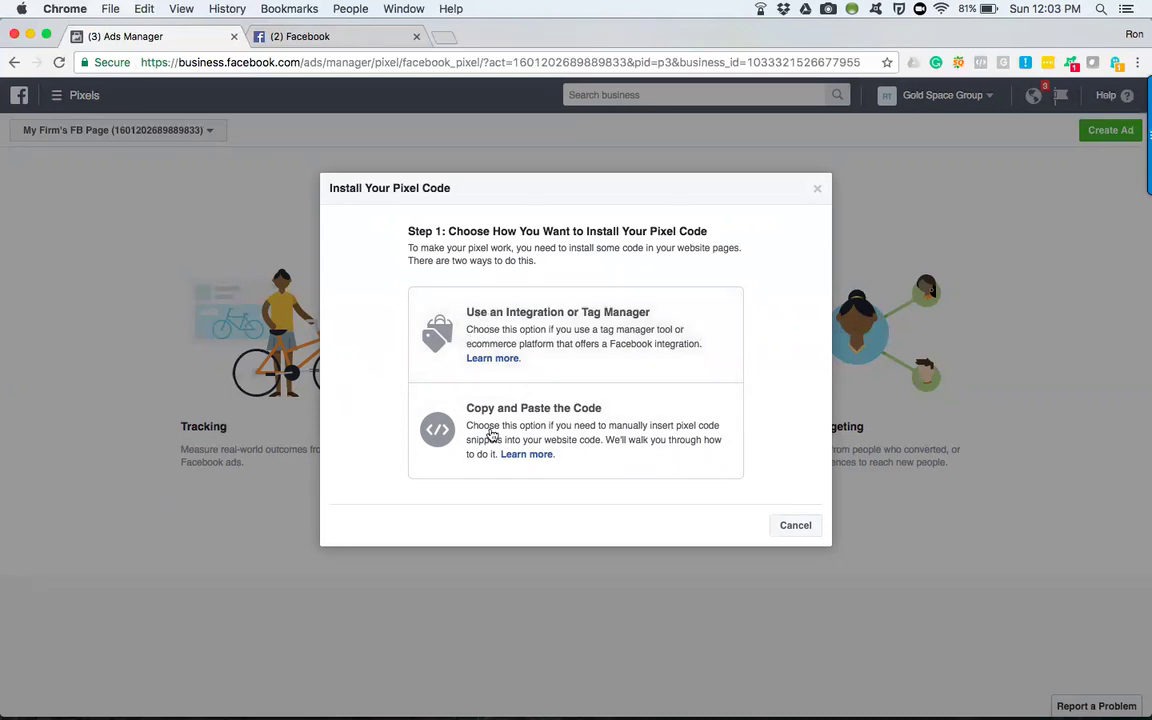
# Choose manual copy-and-paste installation and copy the pixel base code to the clipboard.
pyautogui.click(639, 430)
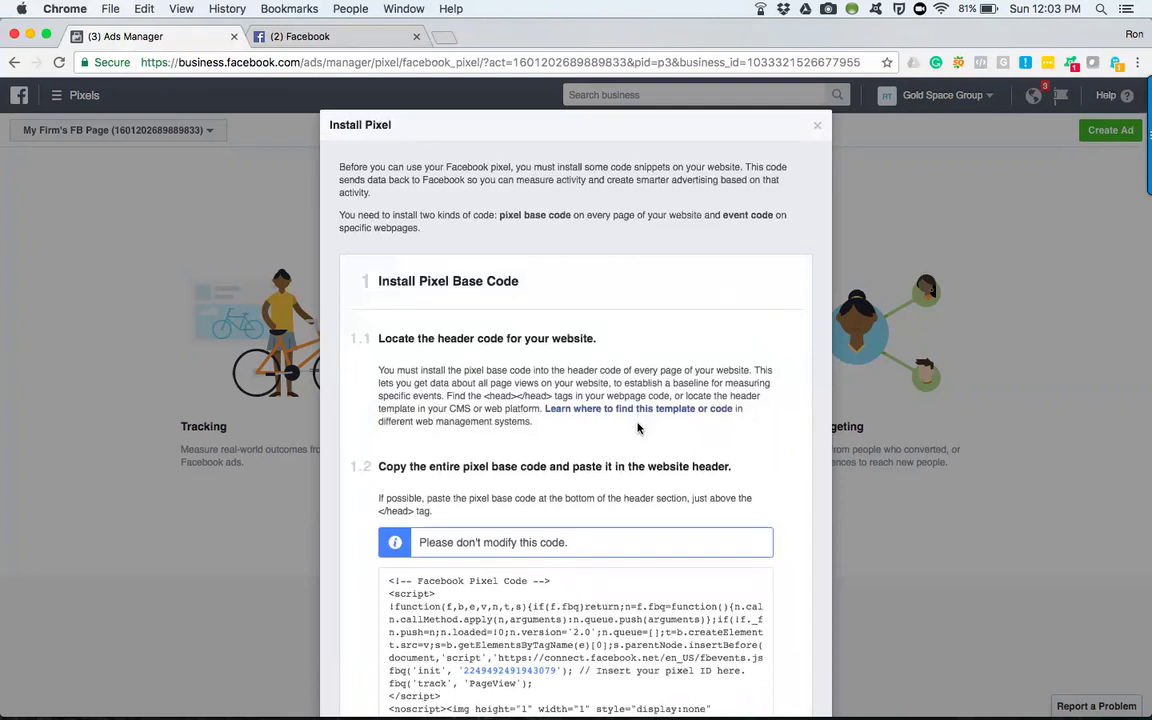
pyautogui.scroll(-4, 638, 428)
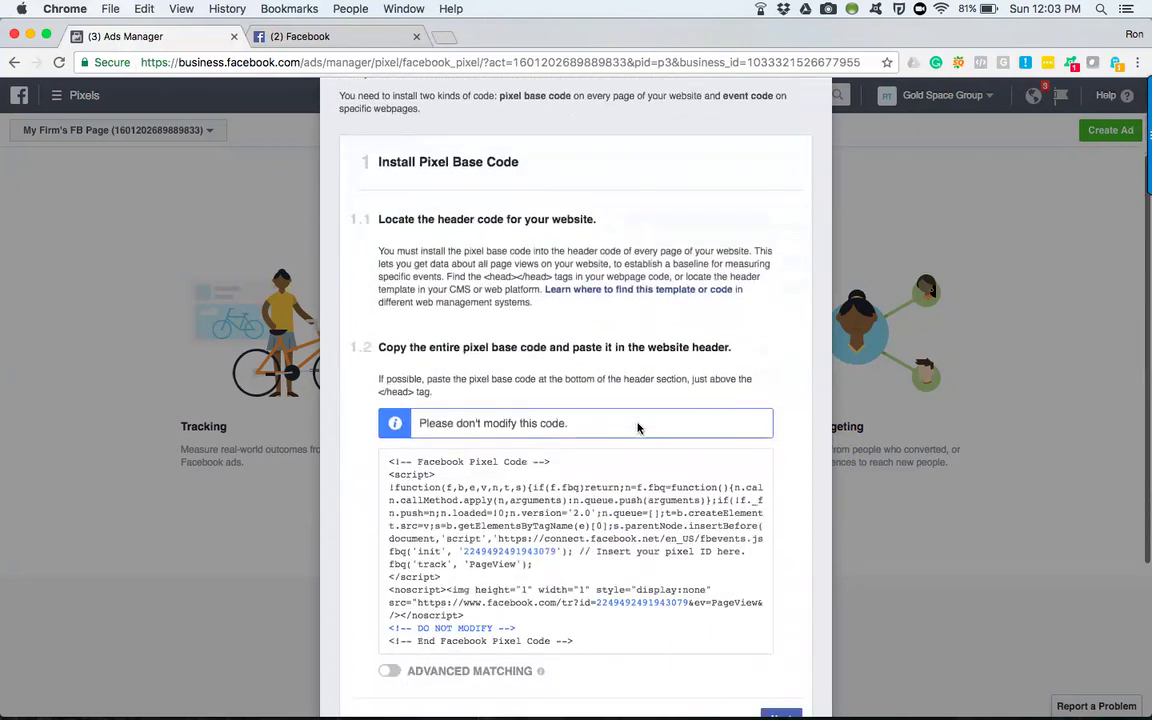
pyautogui.click(574, 524)
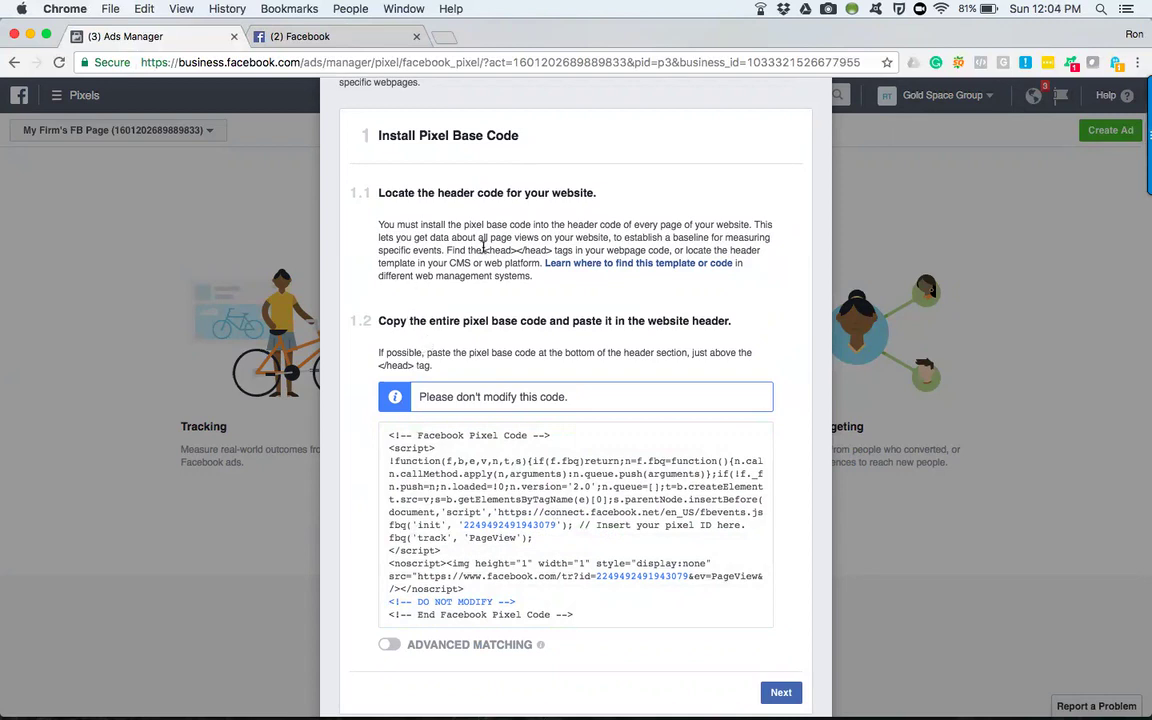
# Highlight the instructions for pasting the code into the website's head tags.
pyautogui.moveTo(446, 250); pyautogui.dragTo(554, 254)
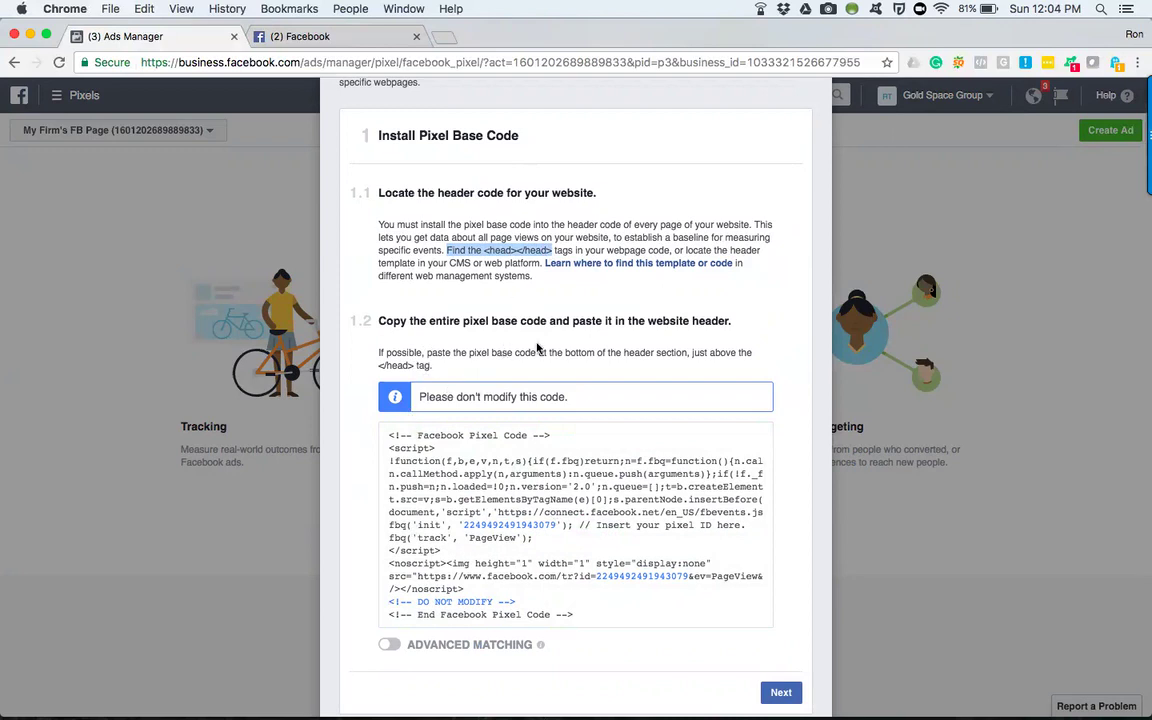
pyautogui.moveTo(565, 352); pyautogui.dragTo(687, 352)
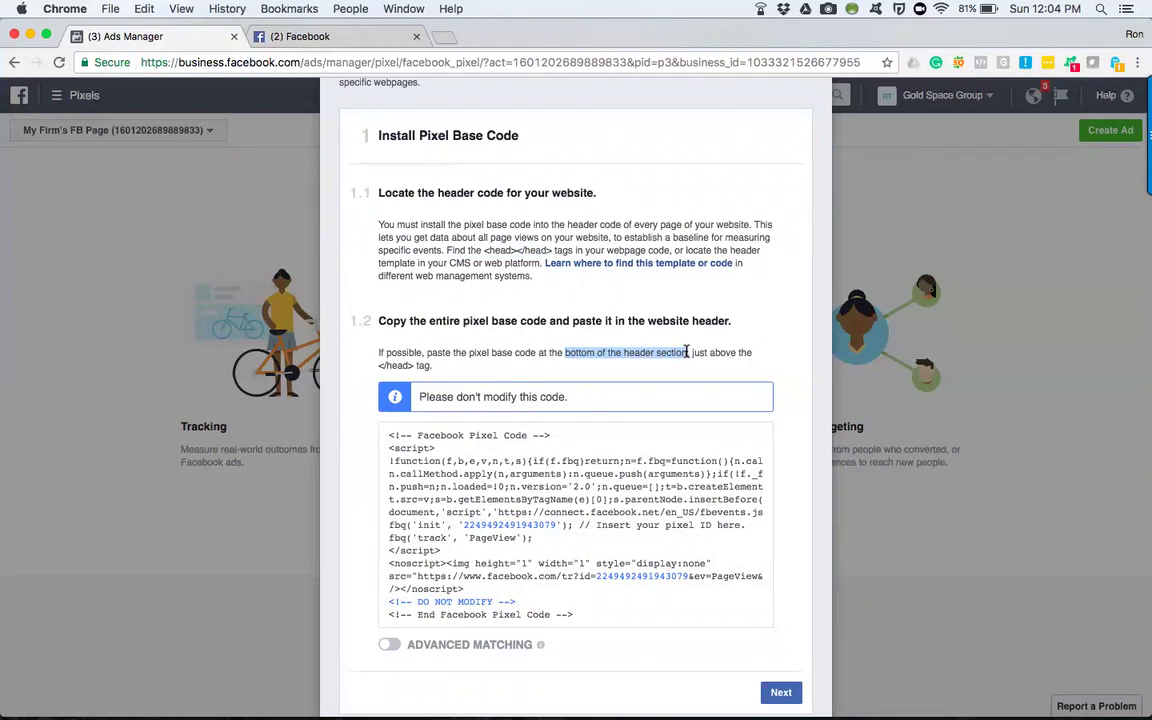
pyautogui.moveTo(694, 447)
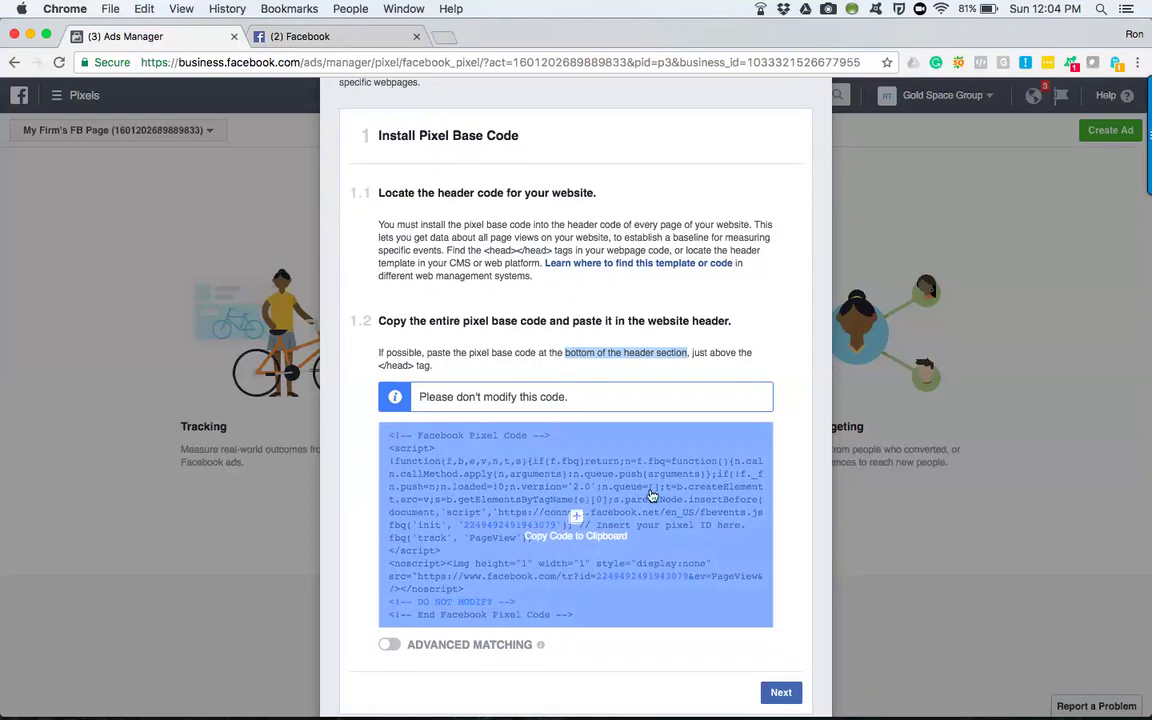
pyautogui.scroll(-5, 650, 494)
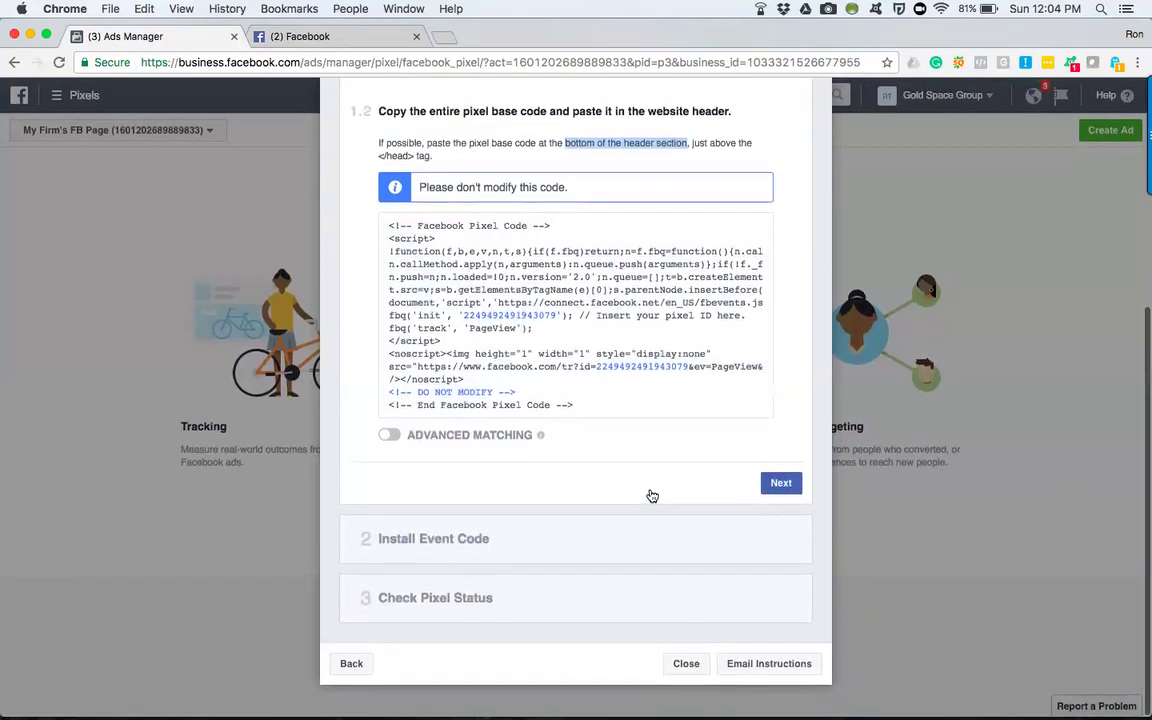
# Email the pixel install instructions and code to the recipient's email address.
pyautogui.click(770, 671)
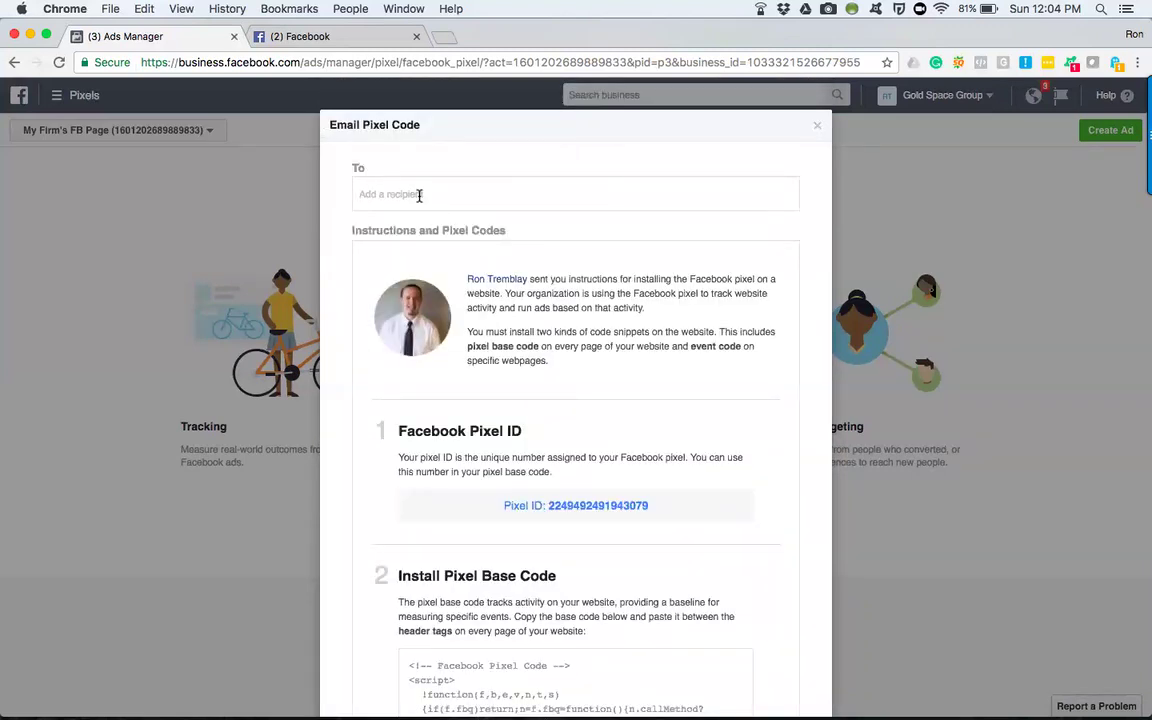
pyautogui.write('theiremail')
pyautogui.scroll(-5, 667, 455)
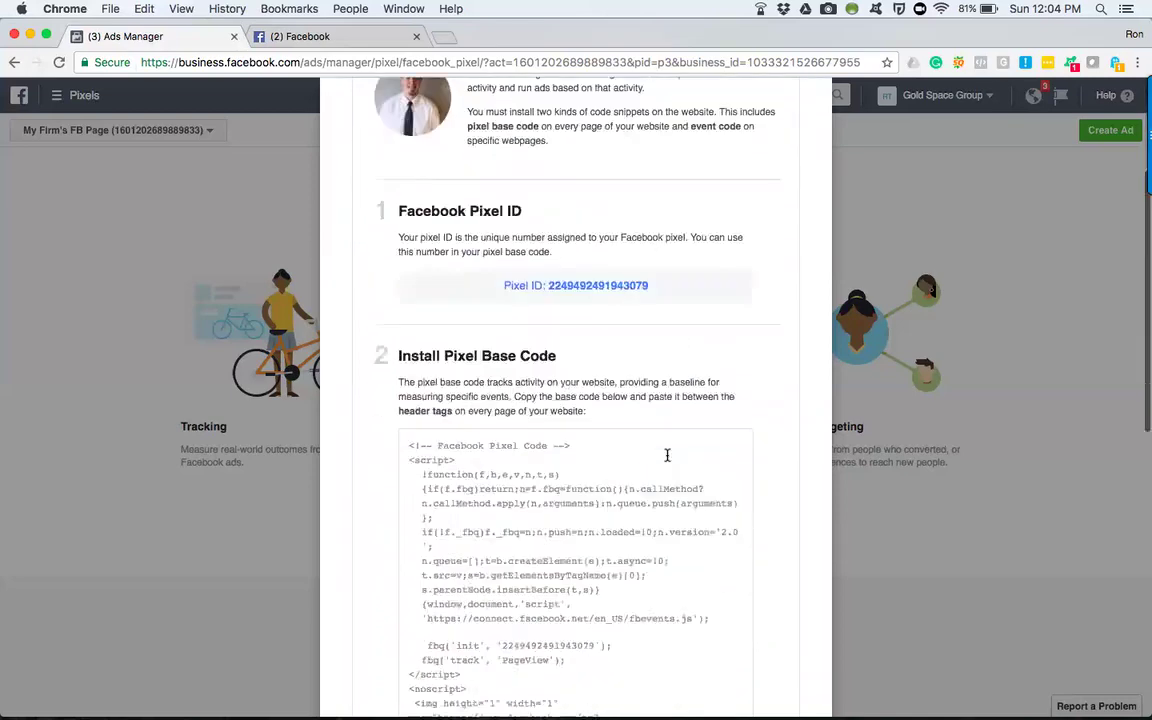
pyautogui.scroll(-10, 667, 455)
pyautogui.scroll(4, 667, 455)
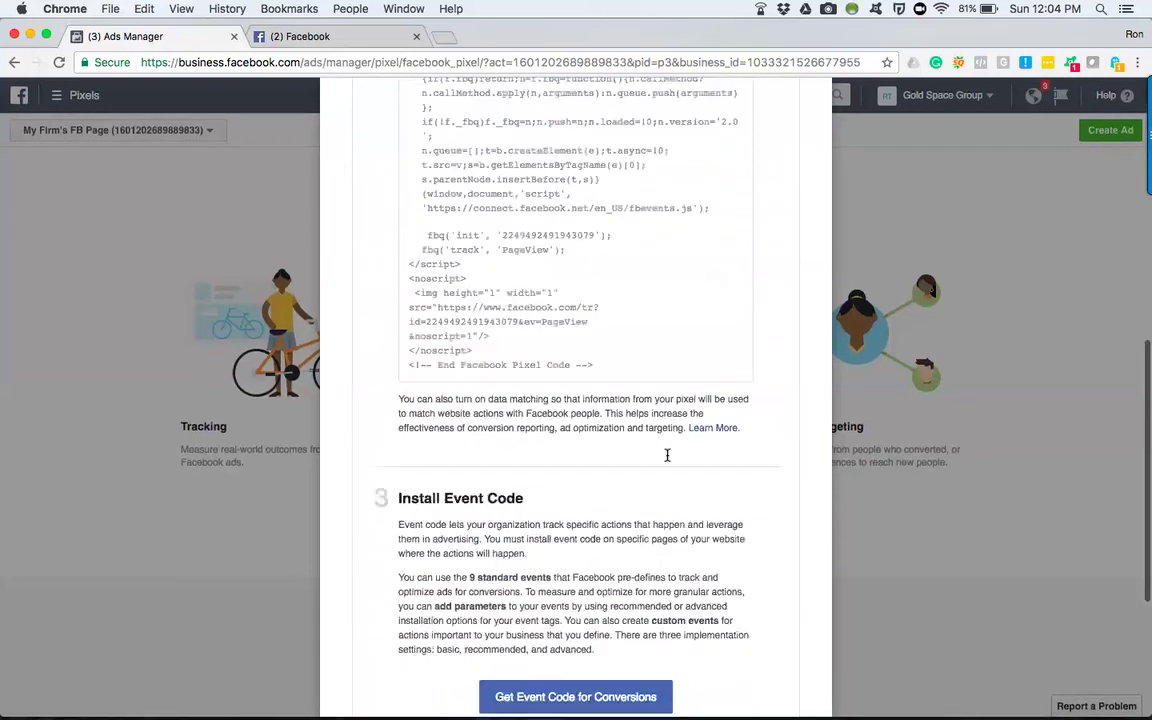
pyautogui.scroll(12, 667, 455)
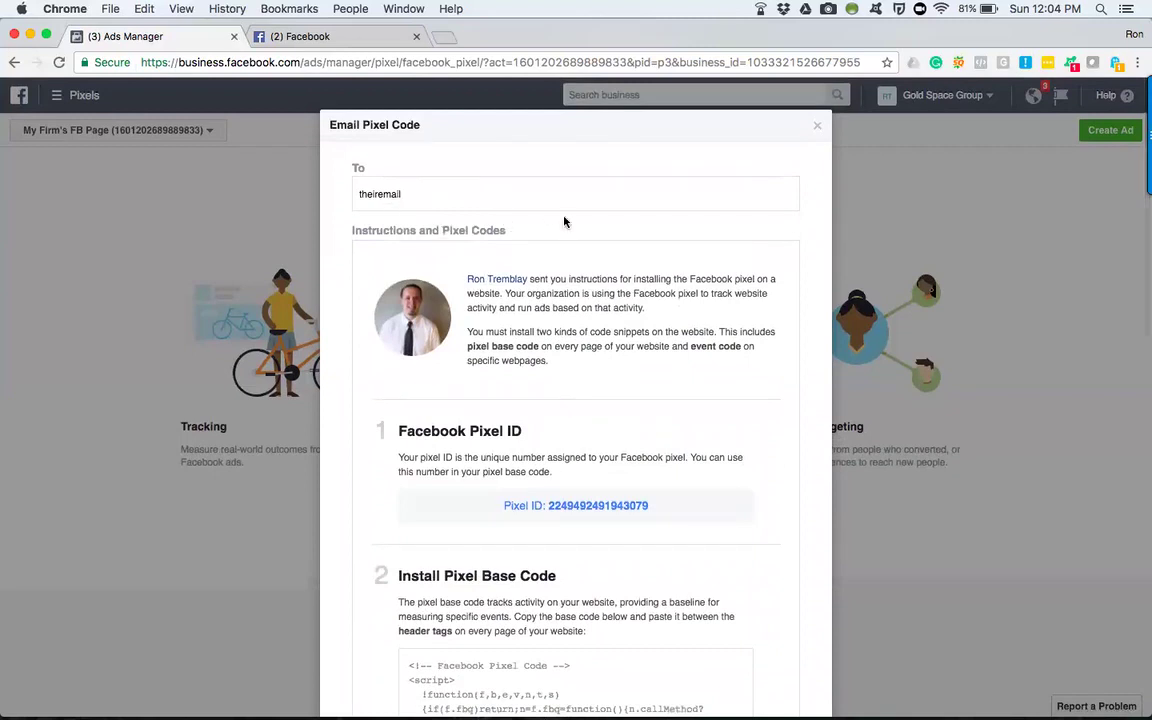
pyautogui.scroll(-15, 745, 369)
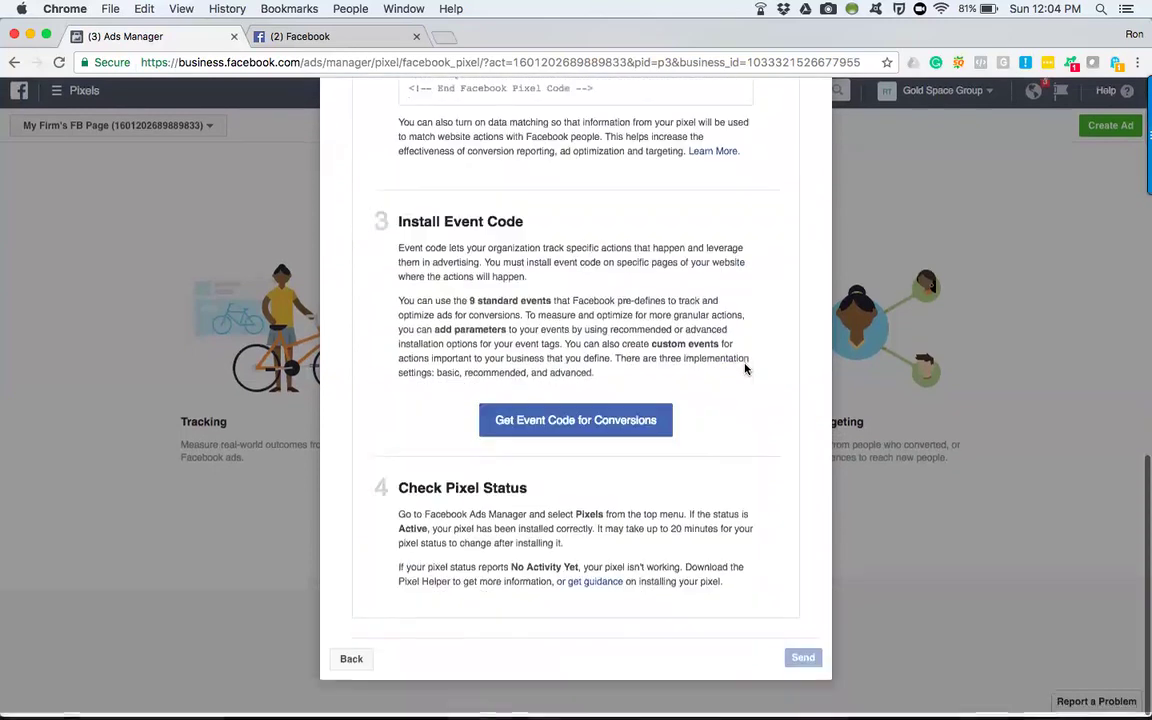
pyautogui.scroll(15, 745, 233)
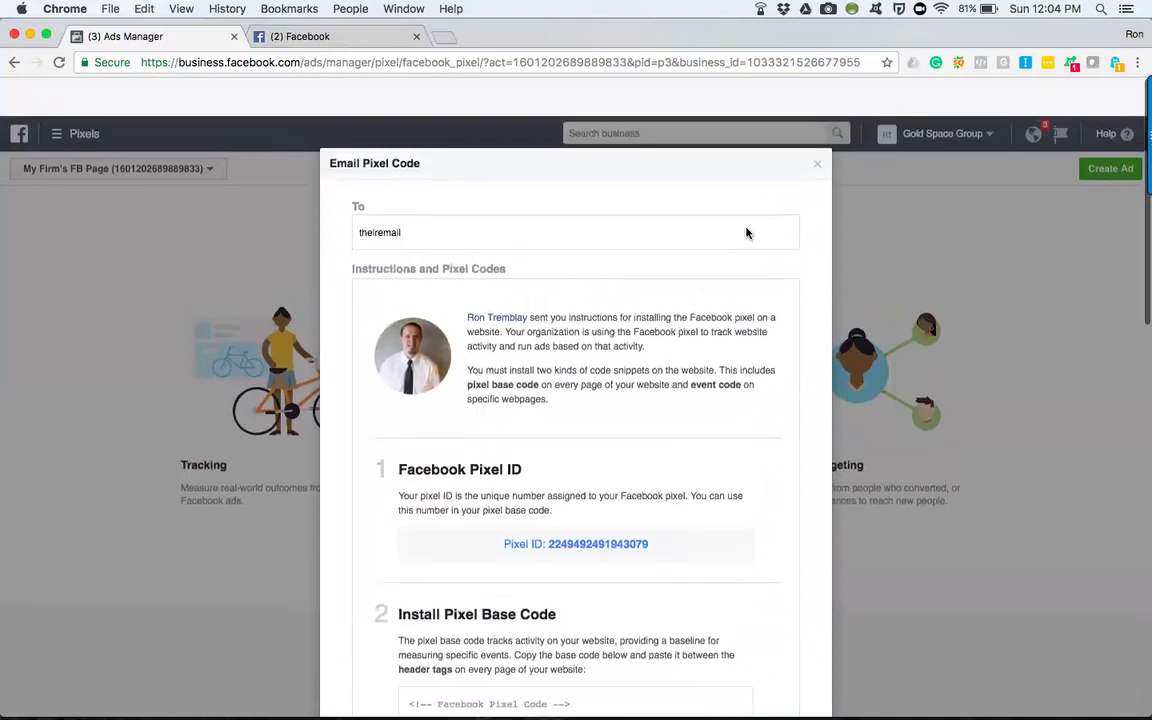
pyautogui.click(818, 123)
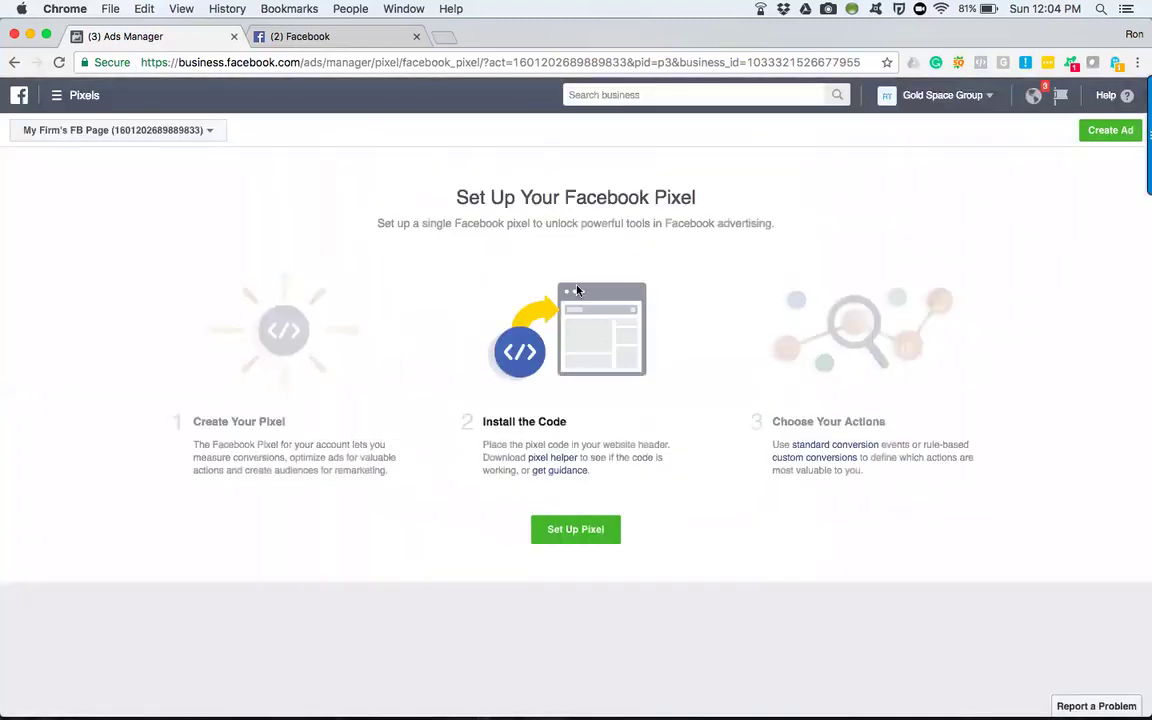
pyautogui.click(550, 529)
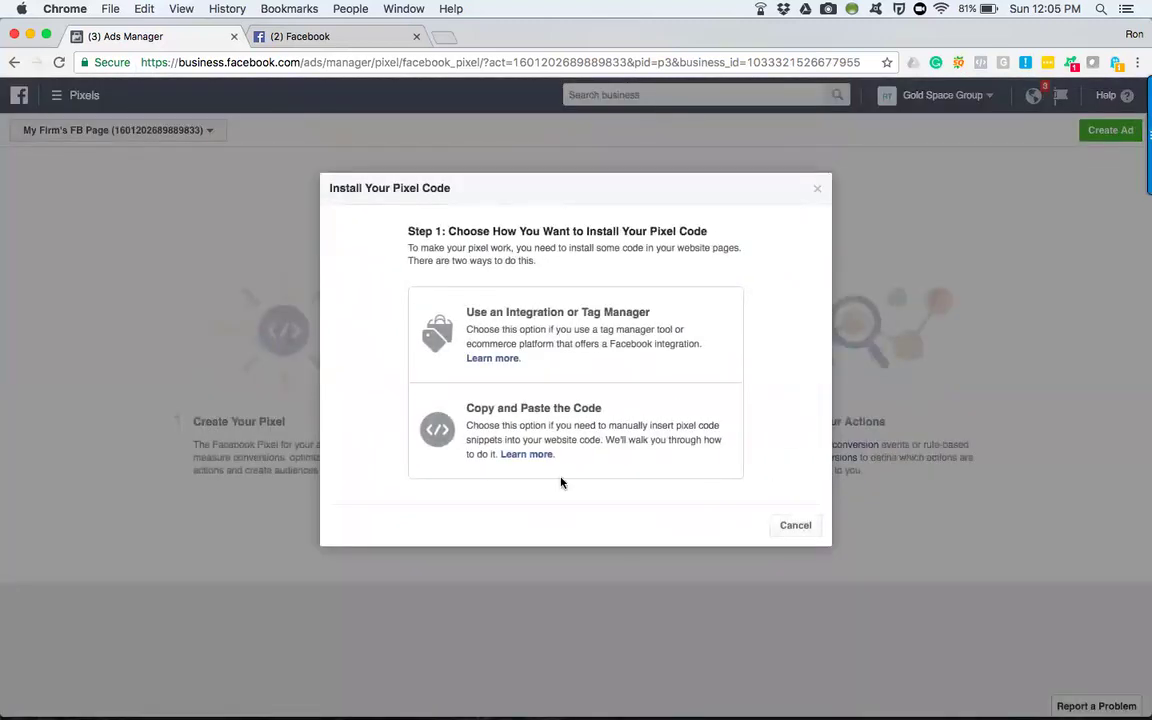
pyautogui.click(553, 440)
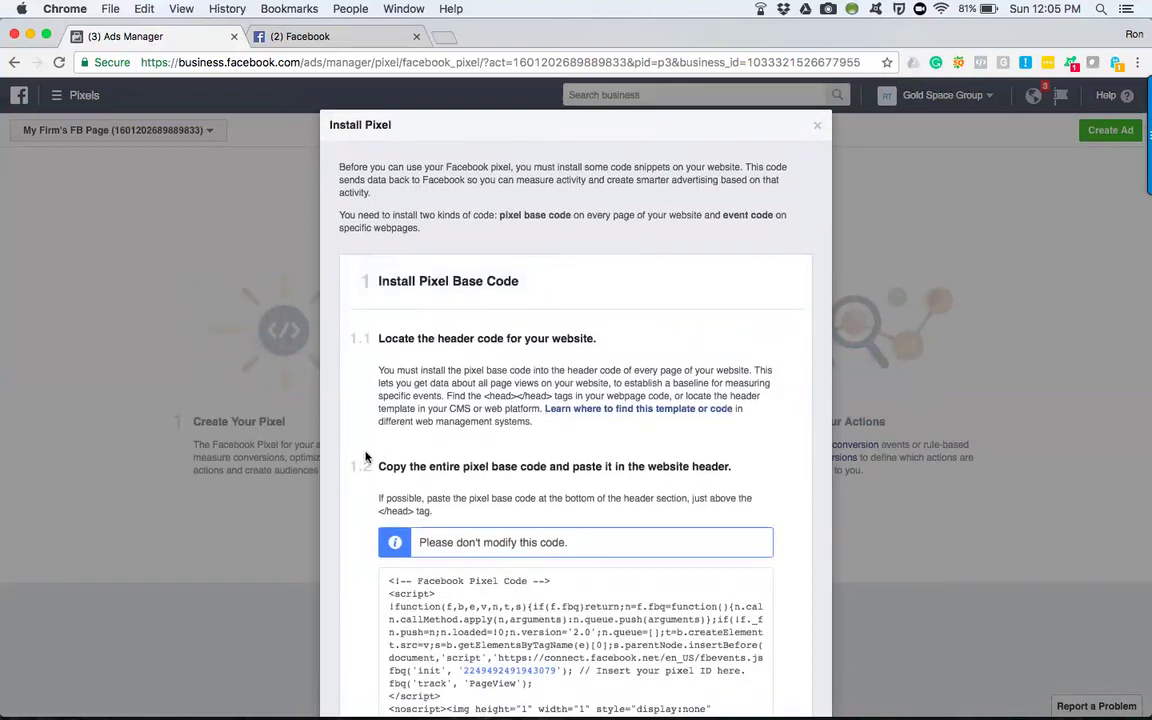
pyautogui.scroll(-5, 365, 457)
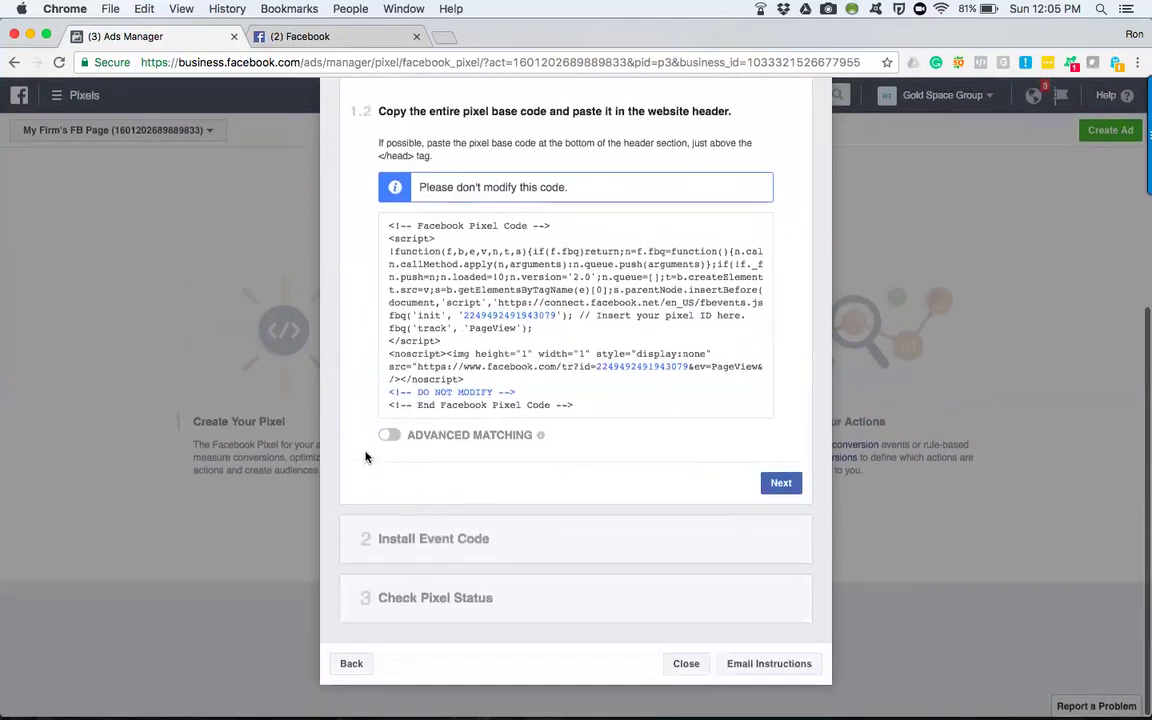
pyautogui.click(449, 546)
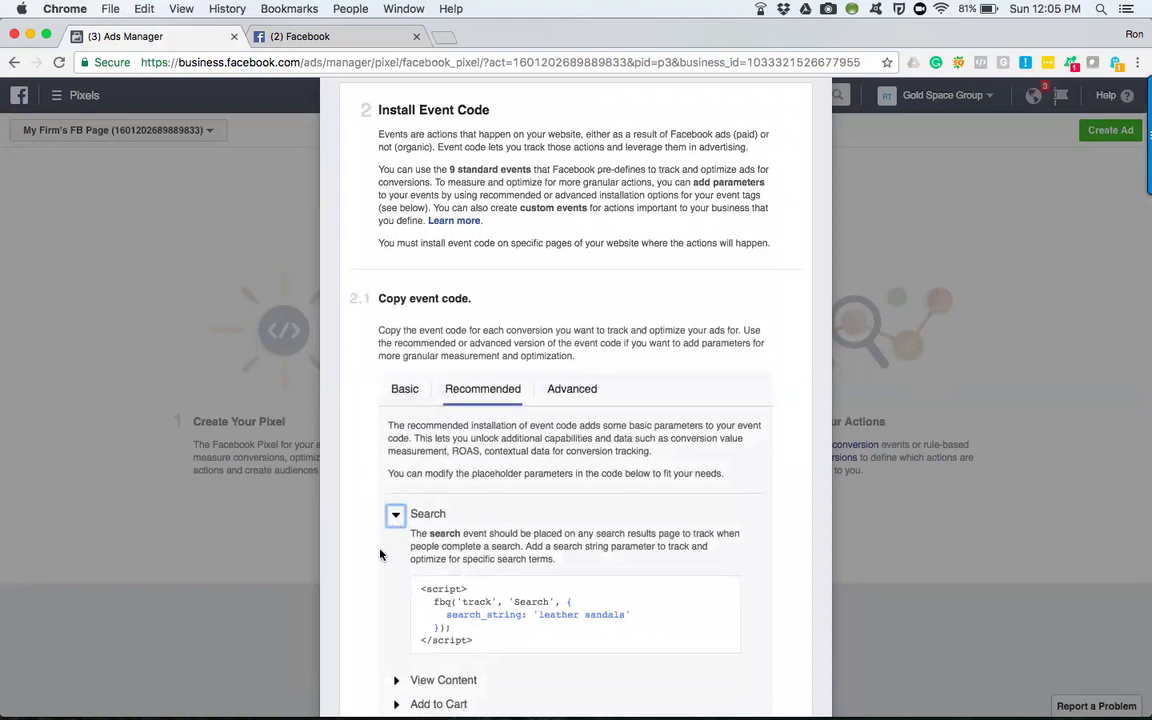
pyautogui.scroll(-6, 380, 555)
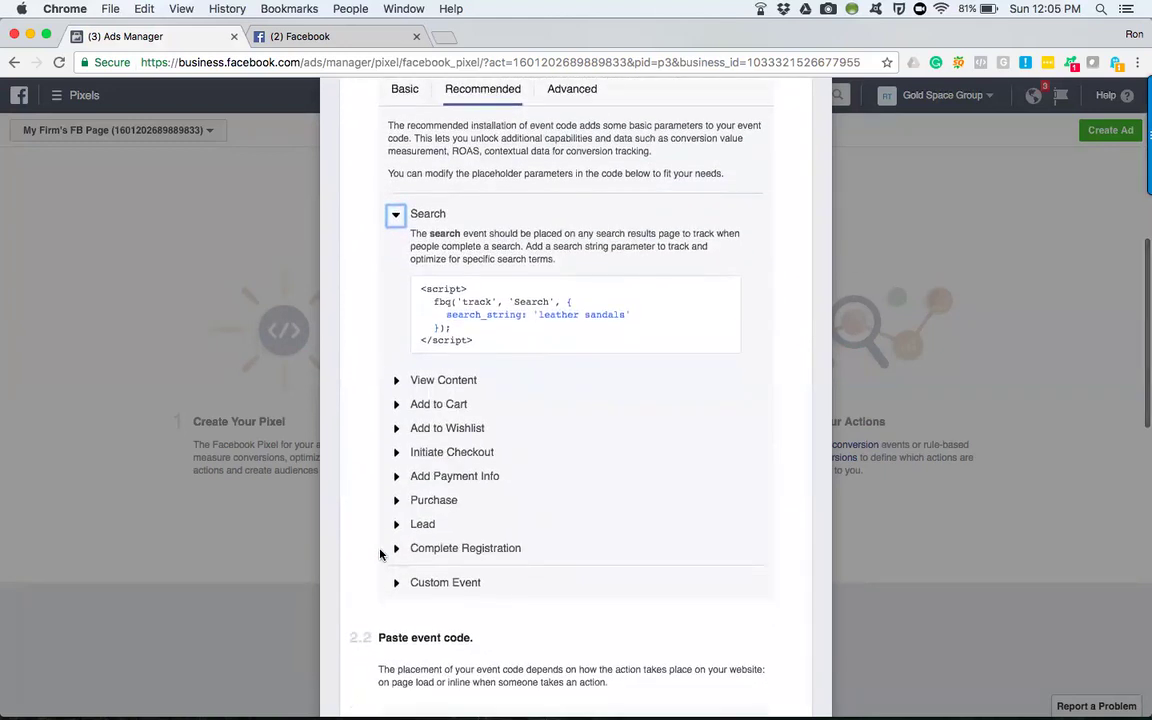
pyautogui.click(398, 527)
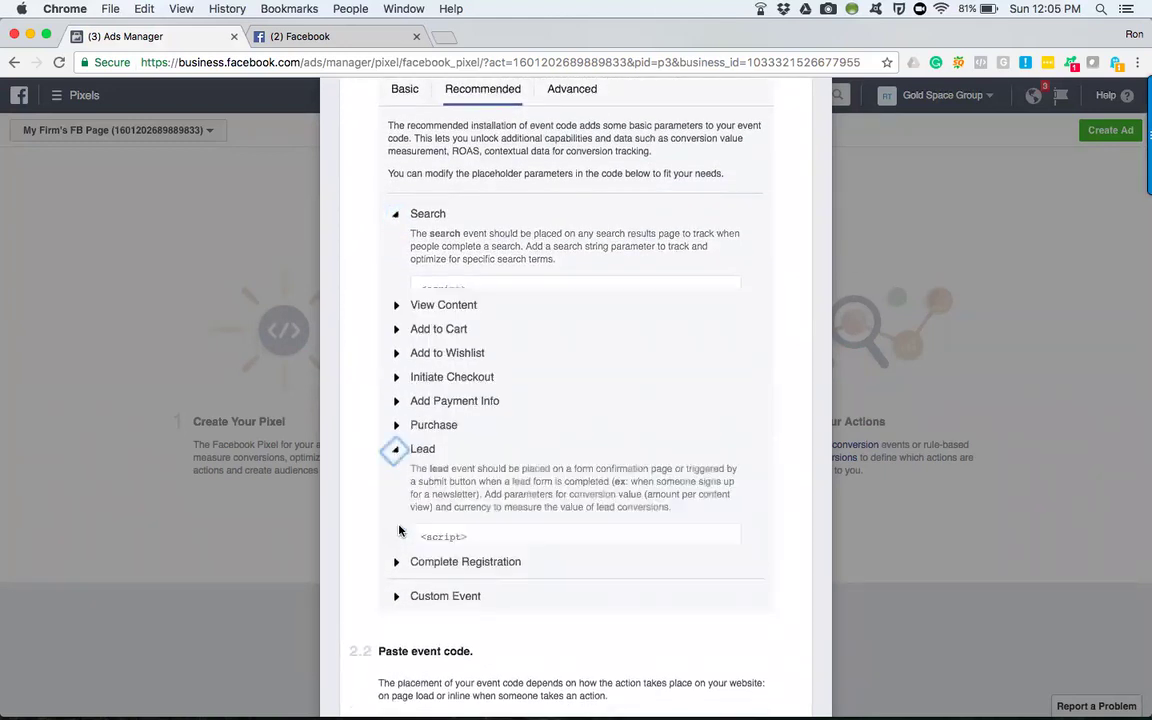
pyautogui.moveTo(478, 478)
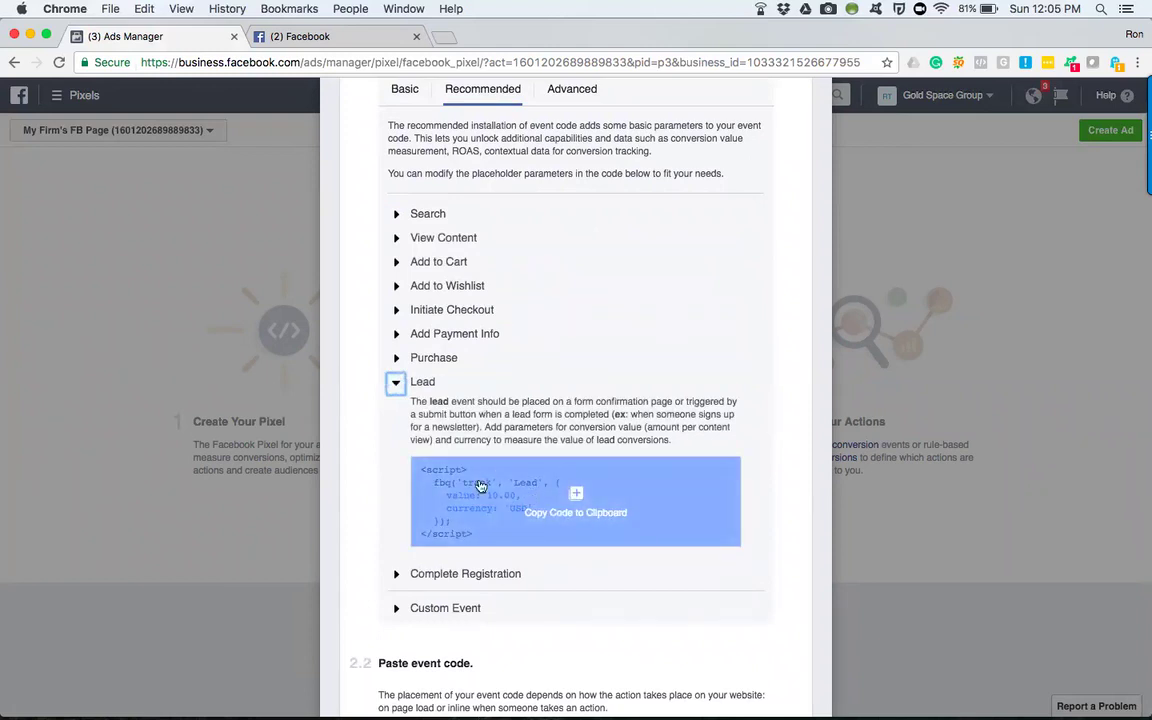
pyautogui.scroll(-1, 578, 476)
pyautogui.scroll(-5, 578, 476)
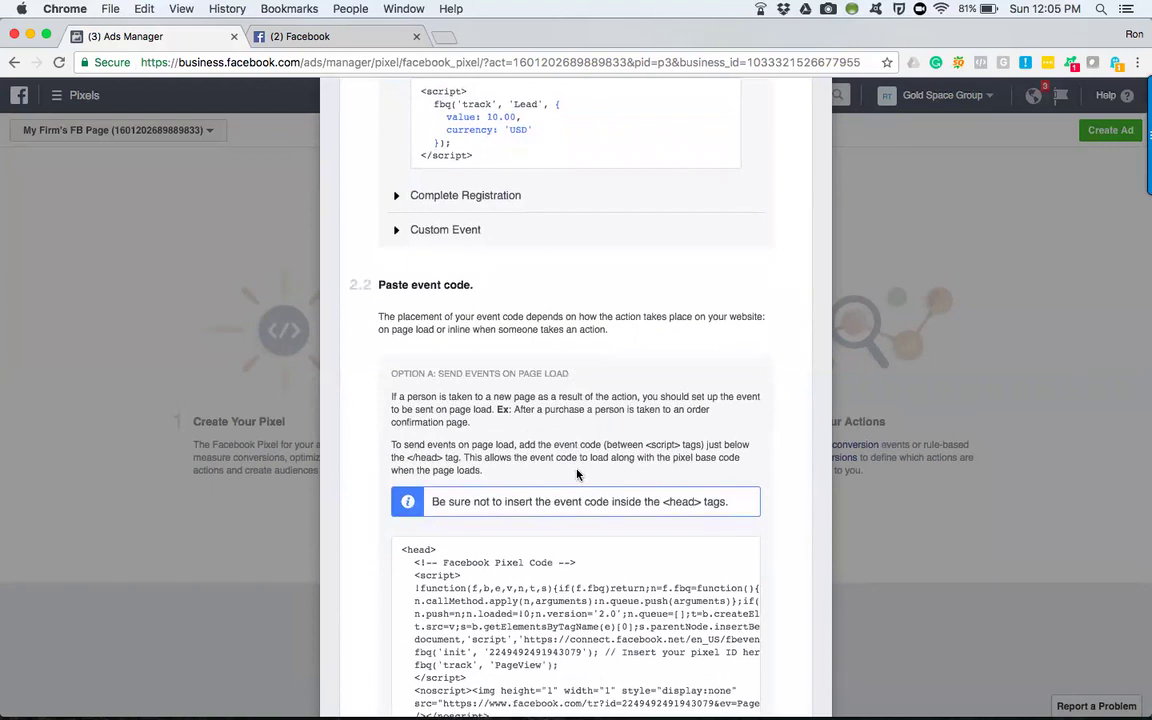
pyautogui.scroll(-2, 577, 475)
pyautogui.scroll(-1, 505, 467)
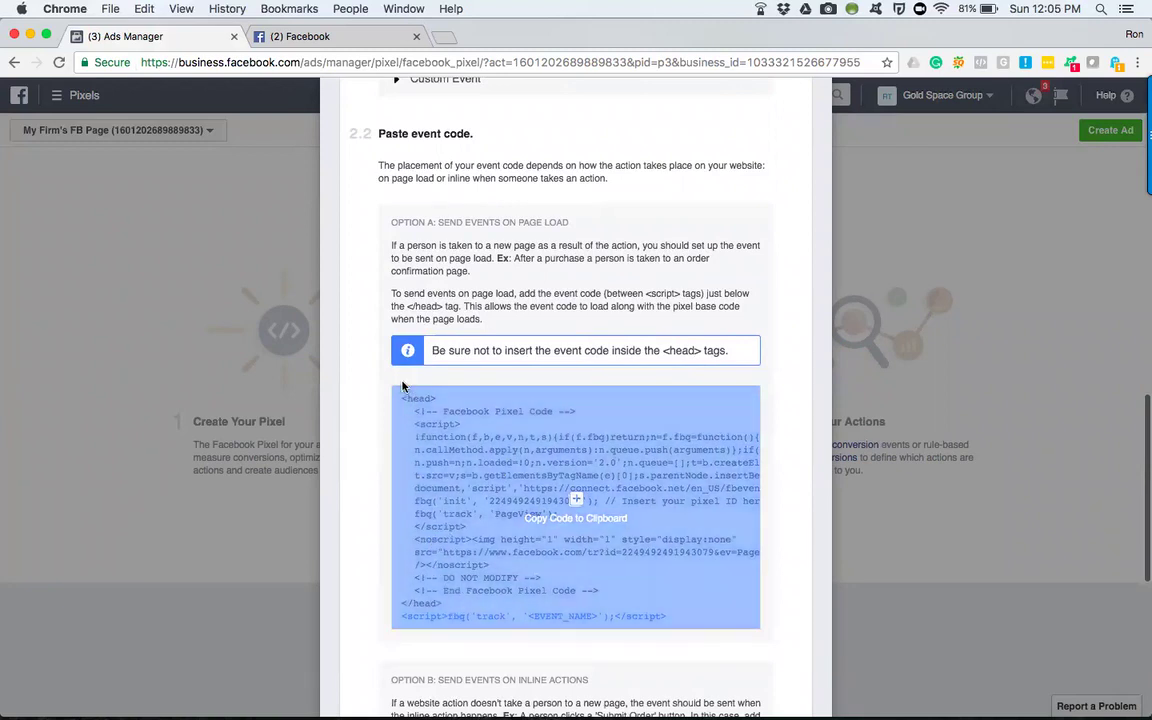
pyautogui.scroll(3, 420, 270)
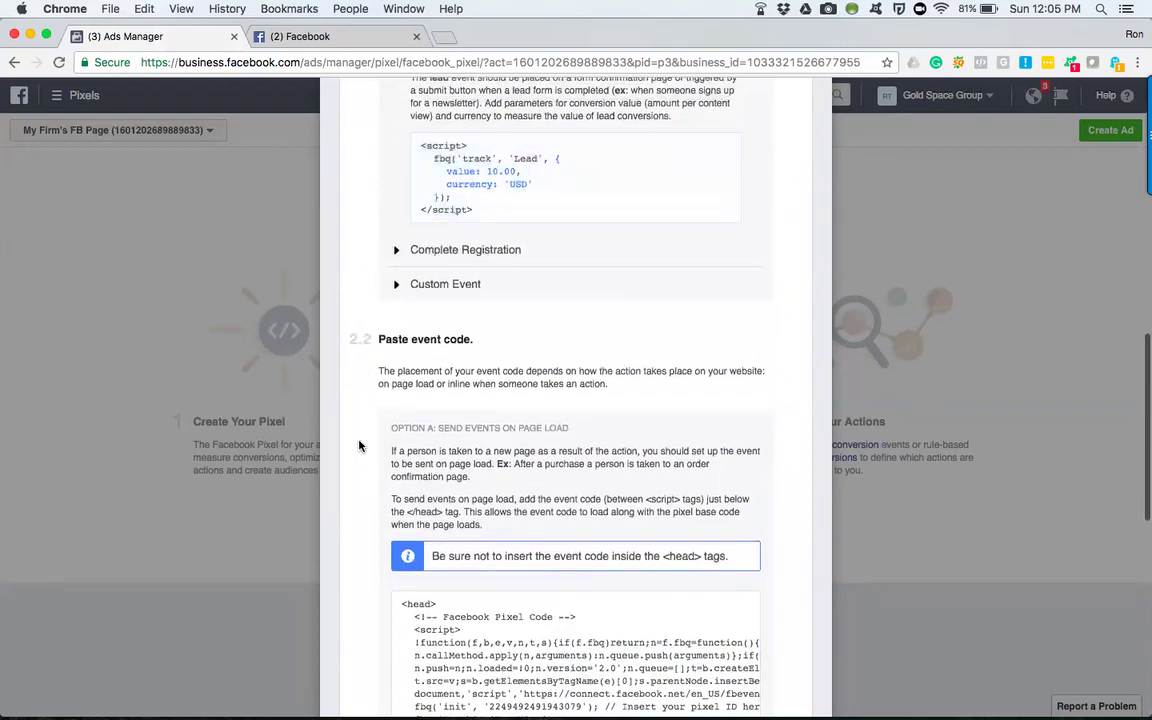
pyautogui.scroll(-5, 370, 440)
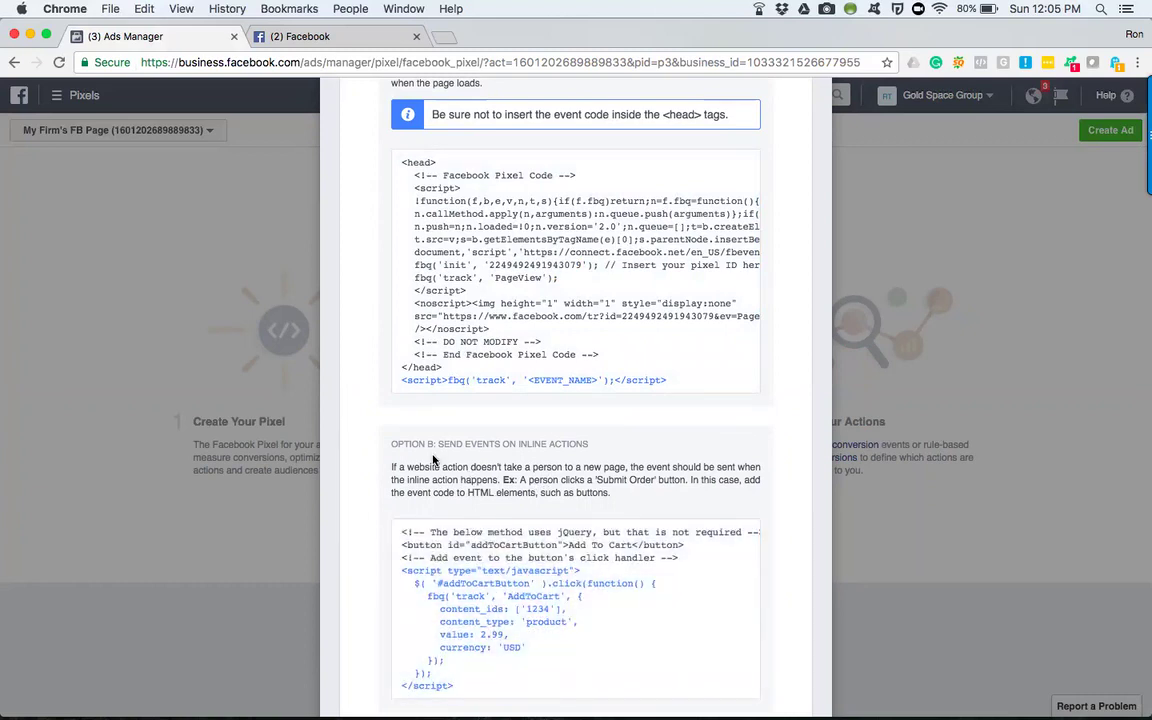
pyautogui.scroll(-2, 433, 459)
pyautogui.scroll(4, 433, 459)
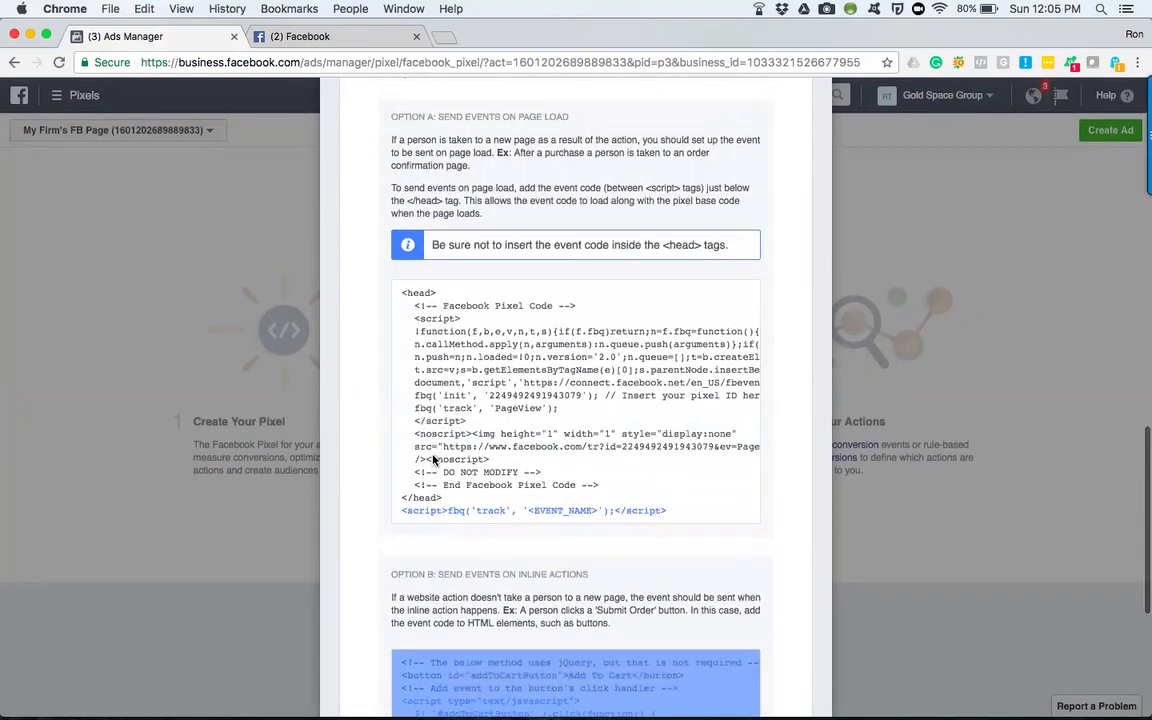
pyautogui.scroll(6, 433, 459)
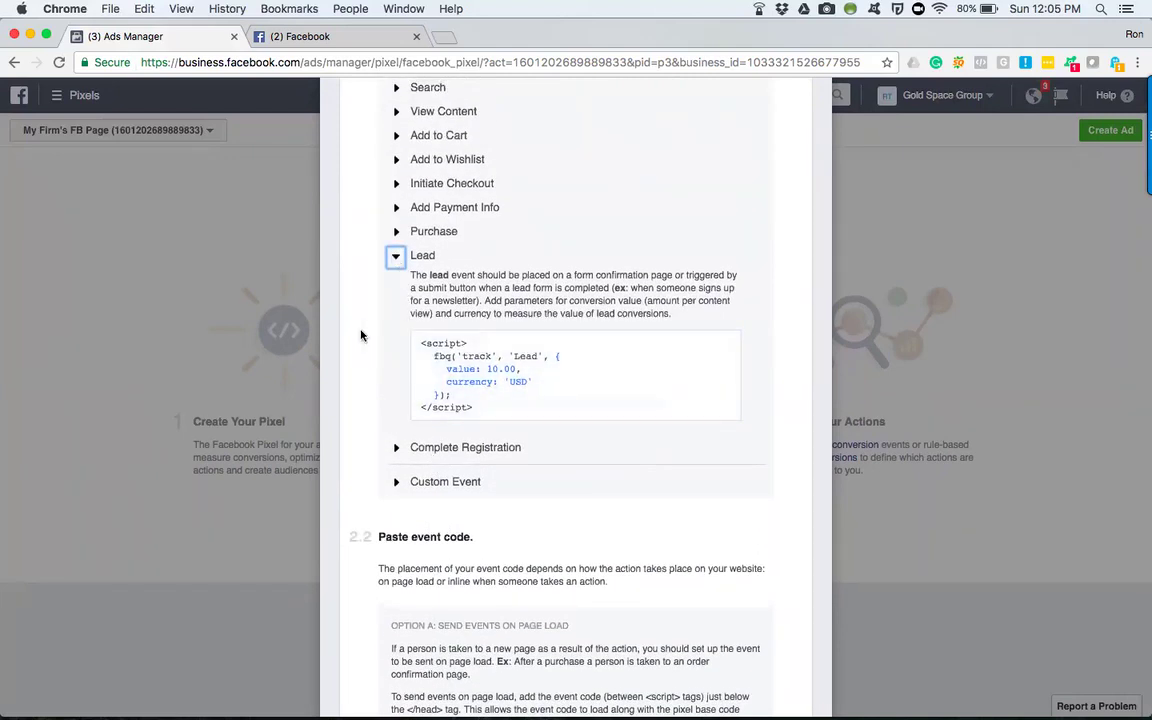
pyautogui.scroll(5, 451, 305)
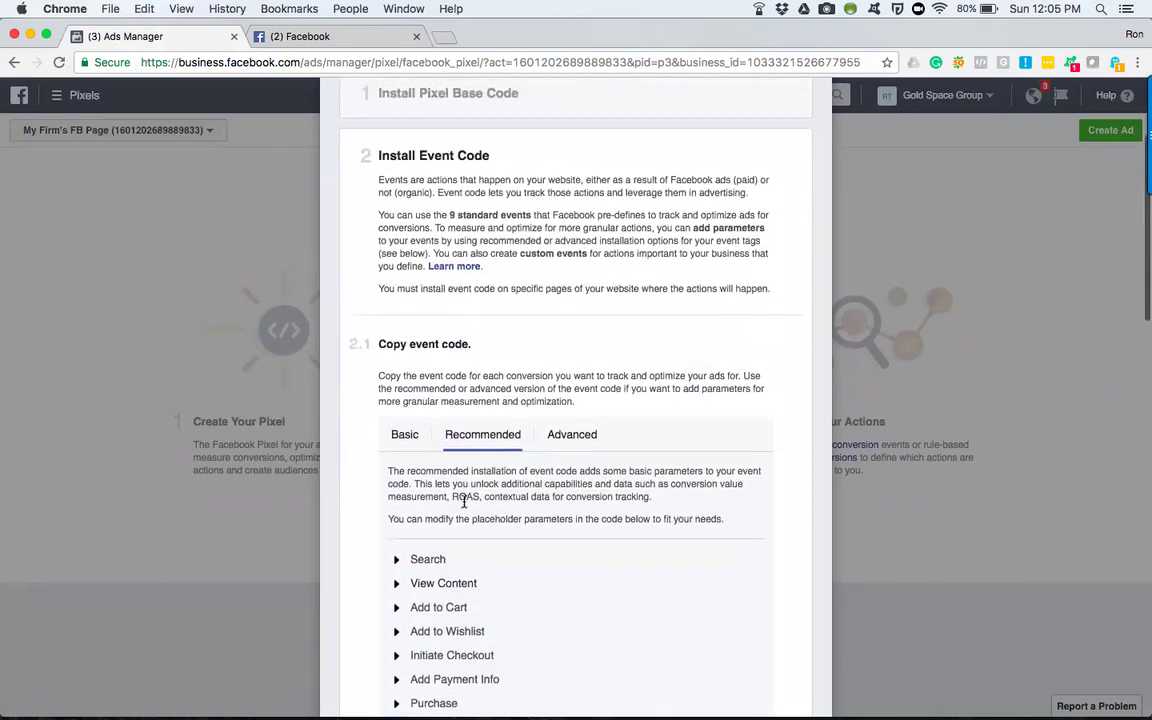
pyautogui.scroll(3, 463, 502)
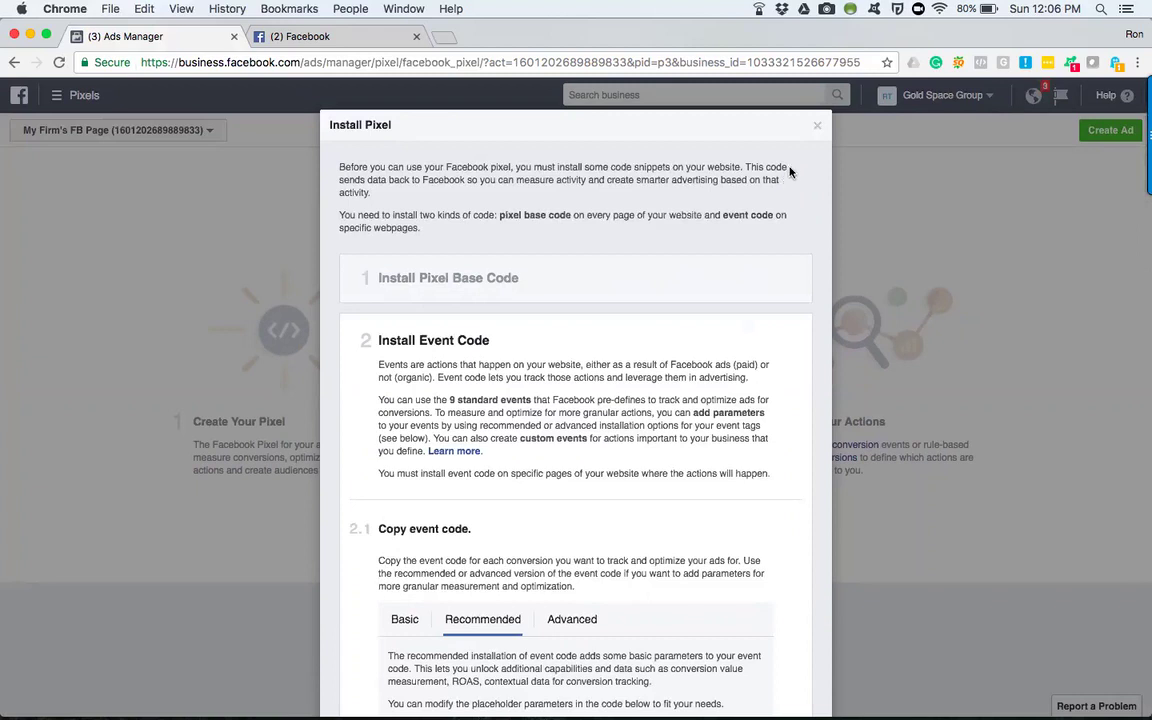
pyautogui.click(817, 125)
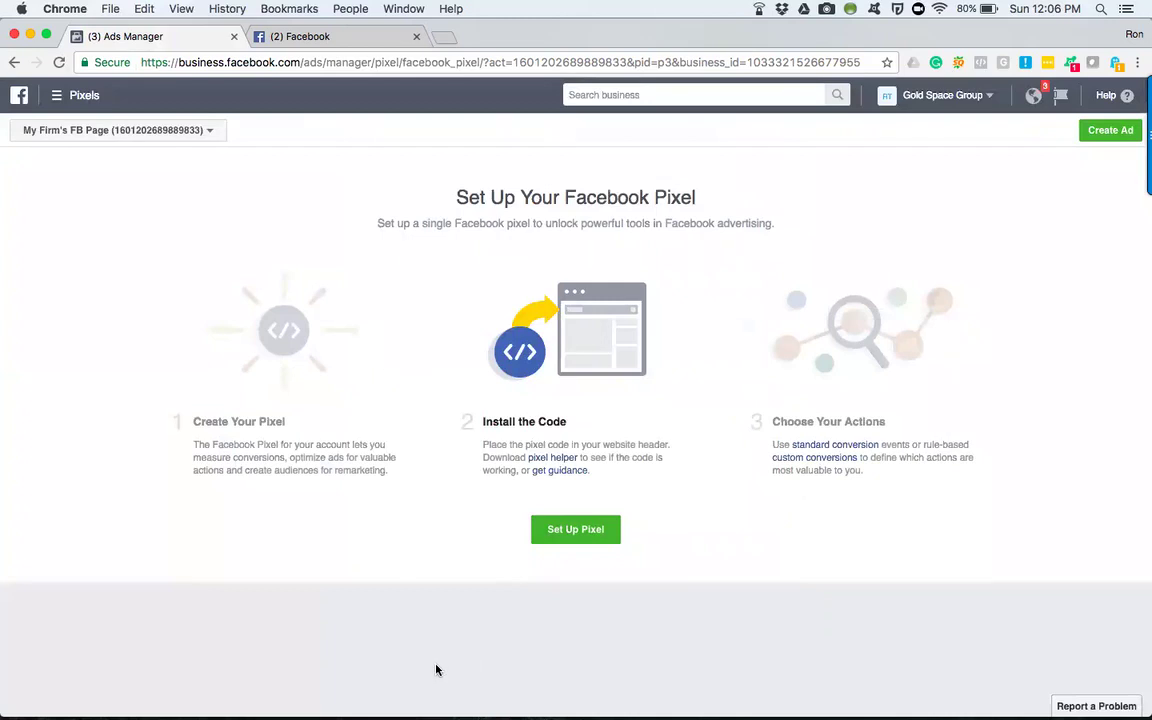